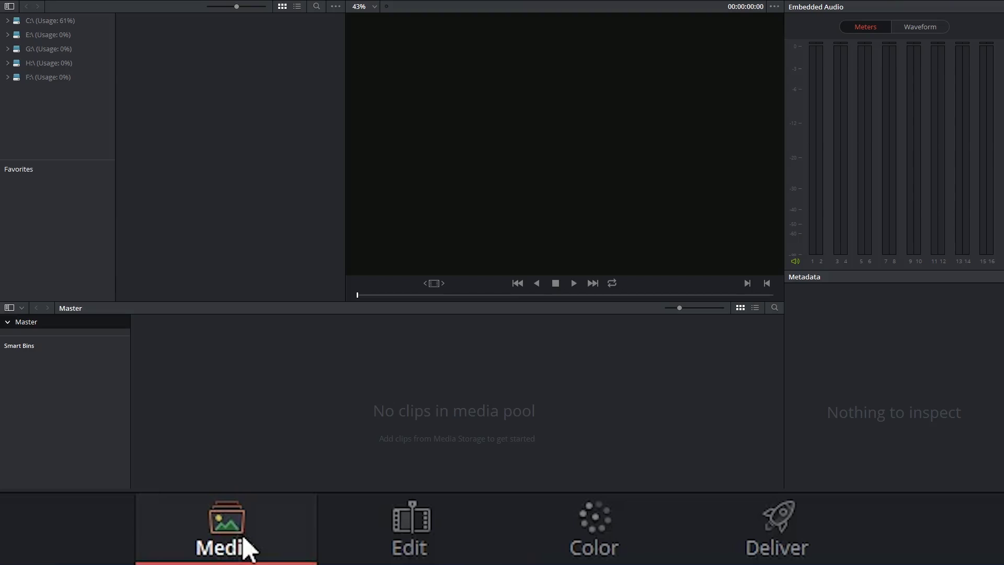
{"action": "left_click", "coordinate": [473, 527]}
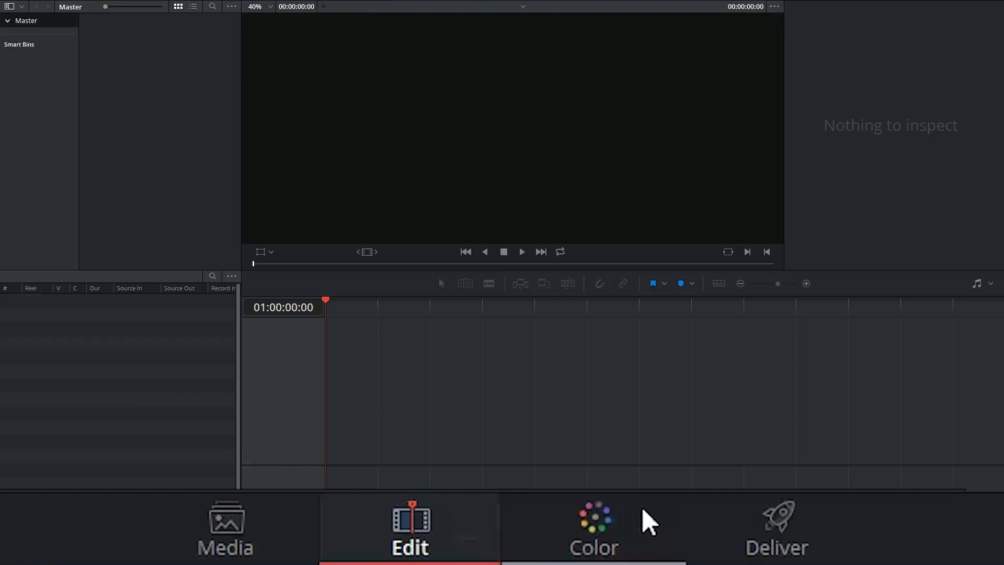
{"action": "left_click", "coordinate": [646, 523]}
{"action": "left_click", "coordinate": [829, 522]}
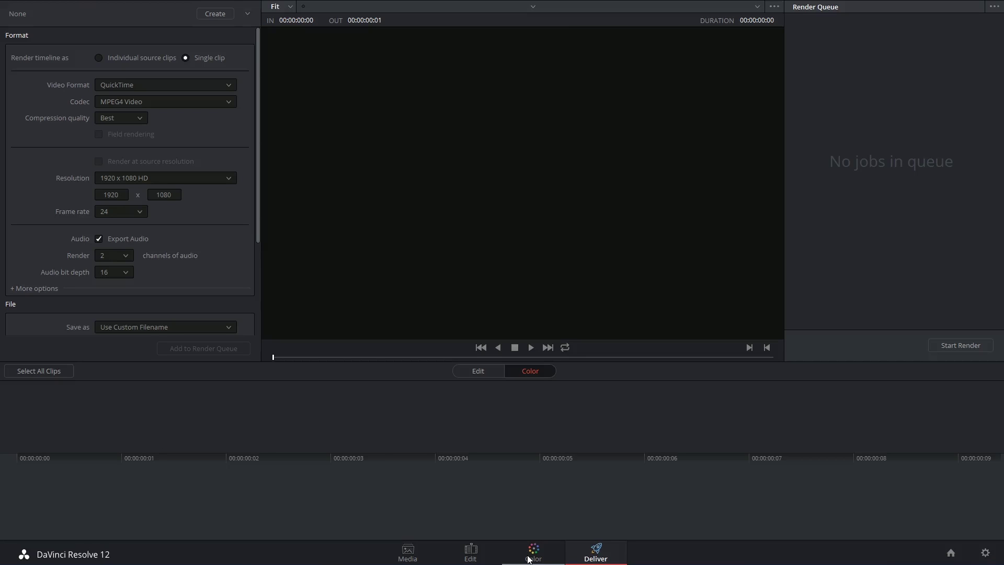
{"action": "left_click", "coordinate": [418, 550]}
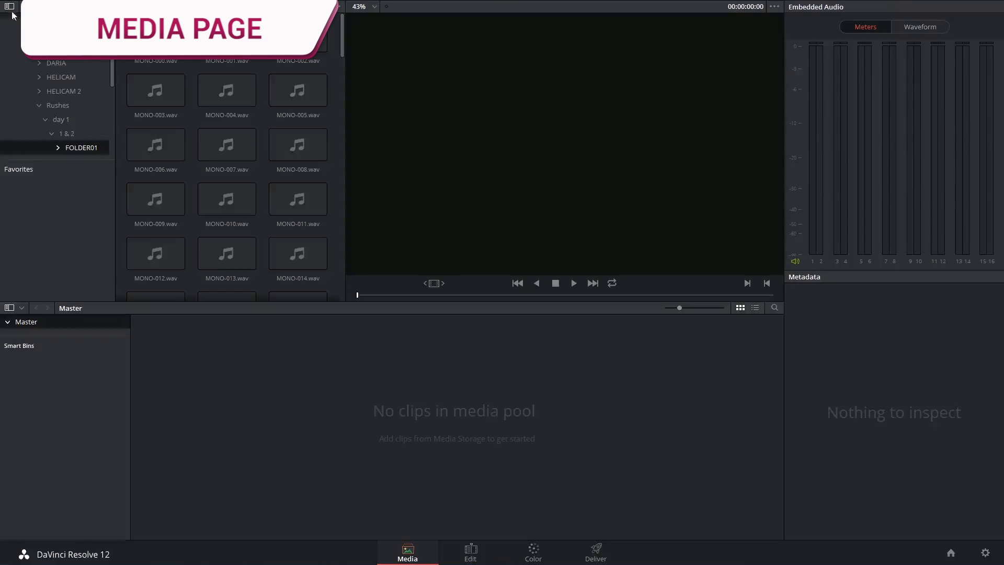
Step: Browse Media Storage to the Rushes > day 2 > 2014-12-03_11-55-22 clip folder
{"action": "left_click", "coordinate": [67, 124]}
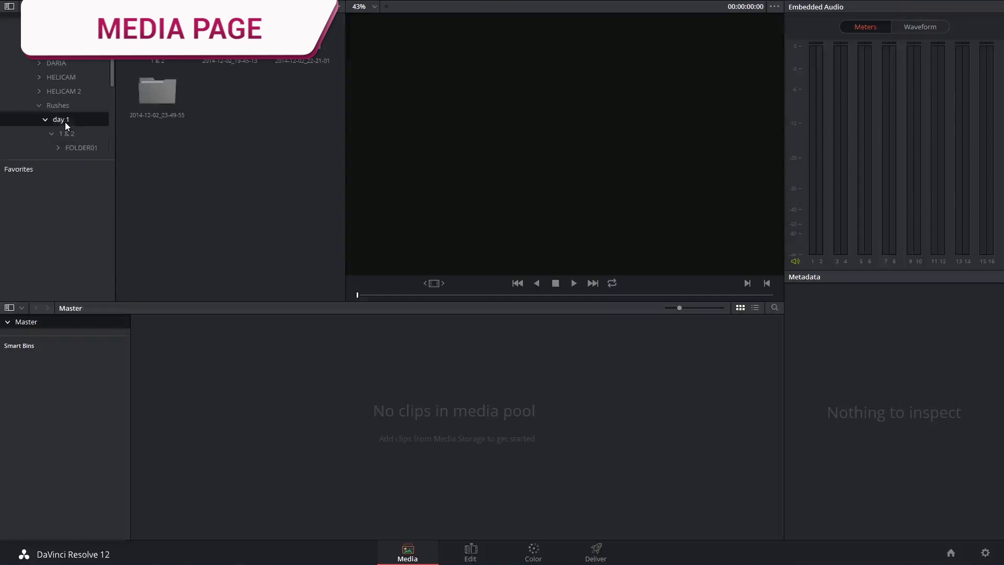
{"action": "double_click", "coordinate": [229, 37]}
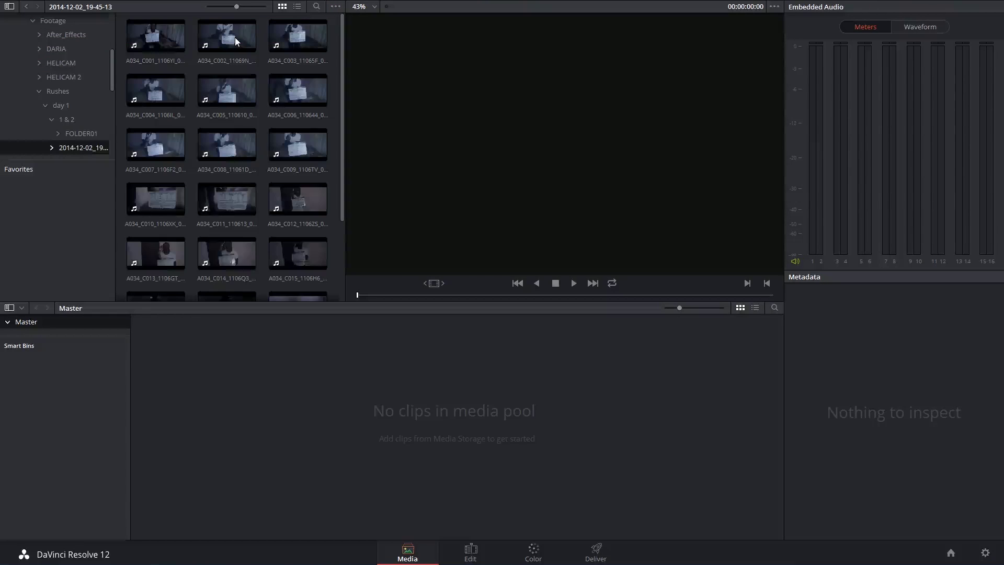
{"action": "left_click", "coordinate": [26, 6]}
{"action": "left_click", "coordinate": [57, 91]}
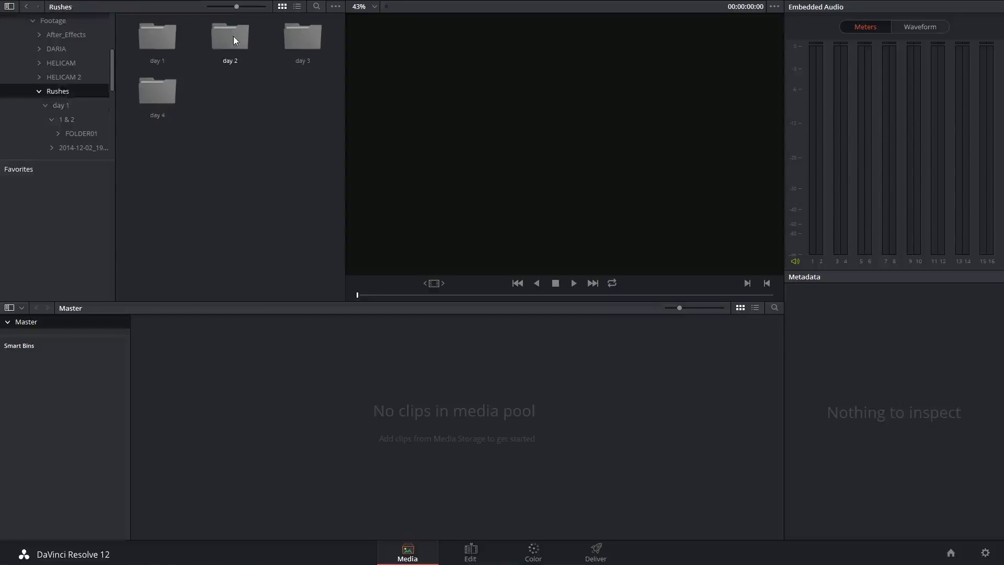
{"action": "double_click", "coordinate": [233, 36]}
{"action": "double_click", "coordinate": [233, 36]}
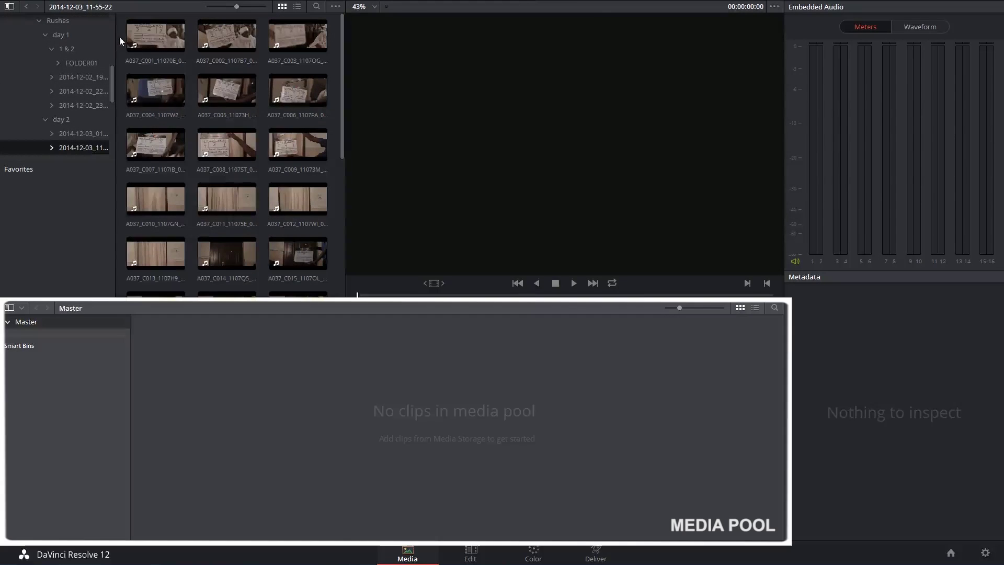
Step: Add clips C001–C012 to the Media Pool and switch to the Edit page
{"action": "left_click_drag", "start_coordinate": [119, 36], "coordinate": [306, 254]}
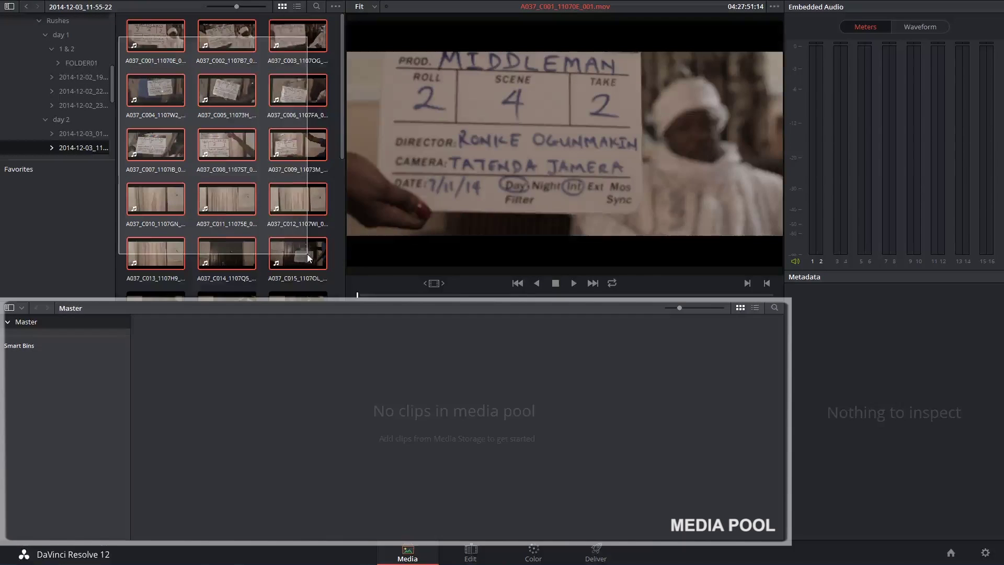
{"action": "left_click_drag", "start_coordinate": [298, 198], "coordinate": [589, 315]}
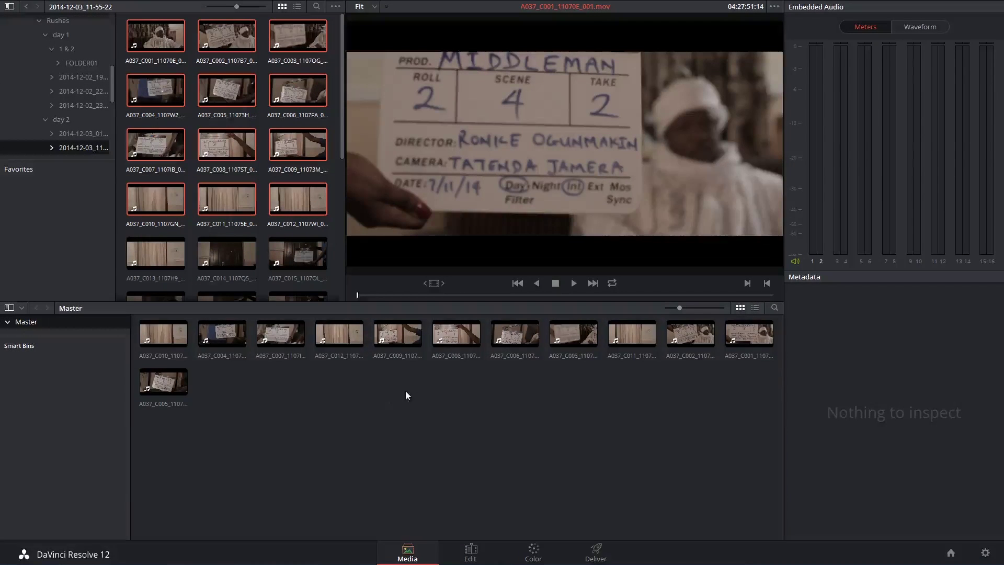
{"action": "left_click", "coordinate": [471, 552]}
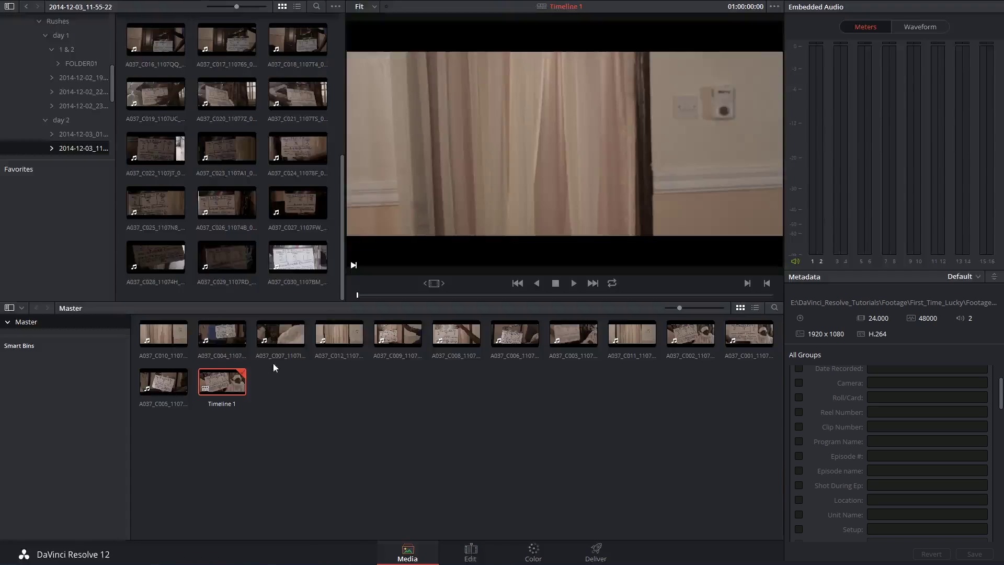
Step: Clear the media pool selection and show the Effects Library of transitions
{"action": "left_click", "coordinate": [352, 443]}
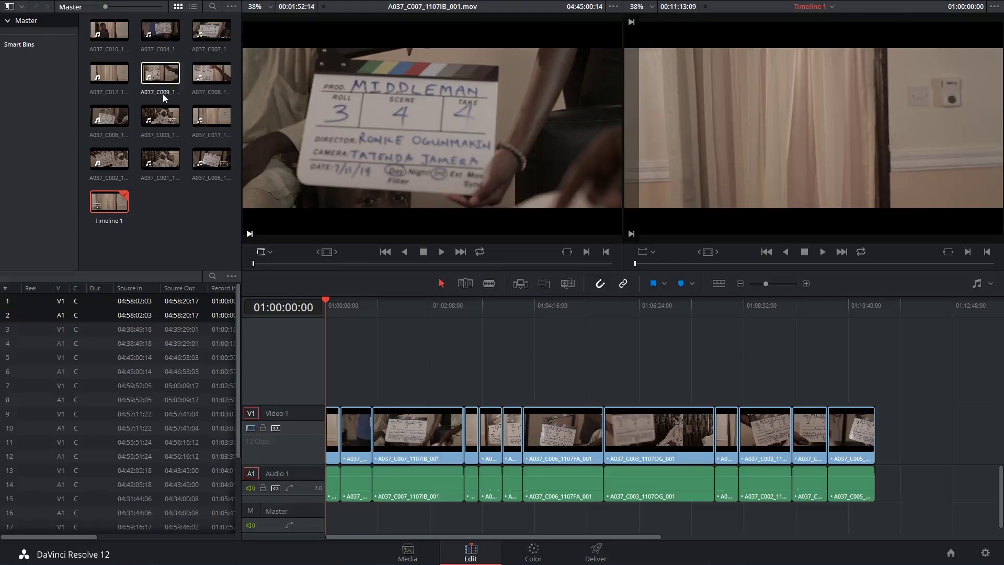
{"action": "left_click", "coordinate": [150, 6]}
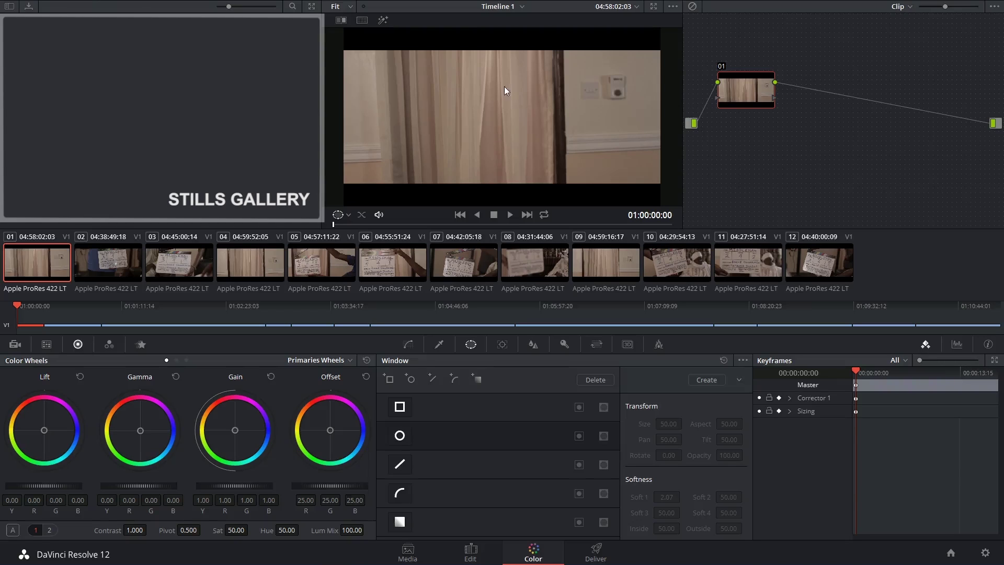
Step: Grab stills of clips 01 and 03 into the gallery from the viewer's context menu
{"action": "right_click", "coordinate": [503, 84]}
{"action": "left_click", "coordinate": [530, 91]}
{"action": "right_click", "coordinate": [472, 130]}
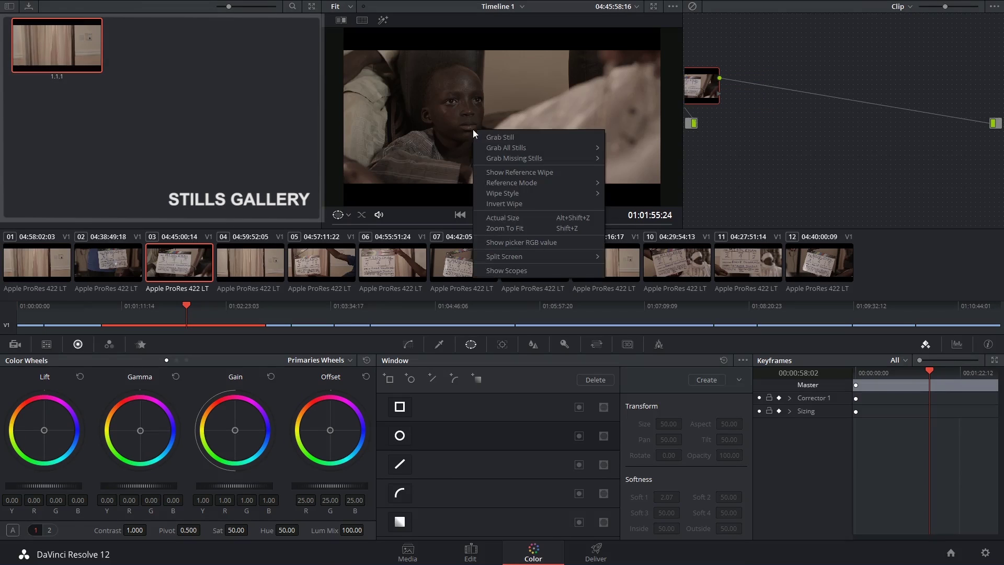
{"action": "left_click", "coordinate": [494, 136]}
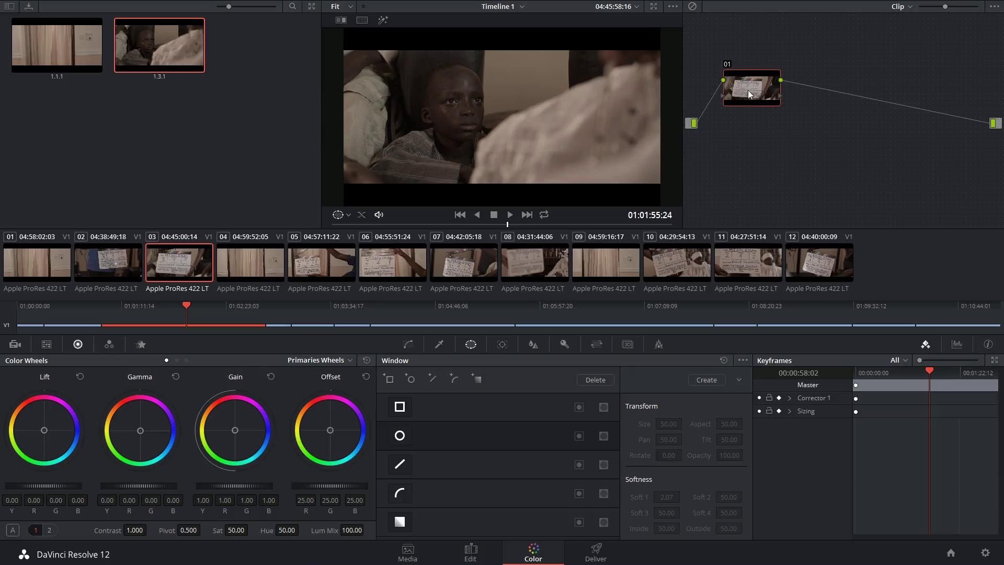
Step: Reposition node 01 in the node graph, then view the Hue curve and Qualifier palettes
{"action": "left_click_drag", "start_coordinate": [748, 91], "coordinate": [747, 79]}
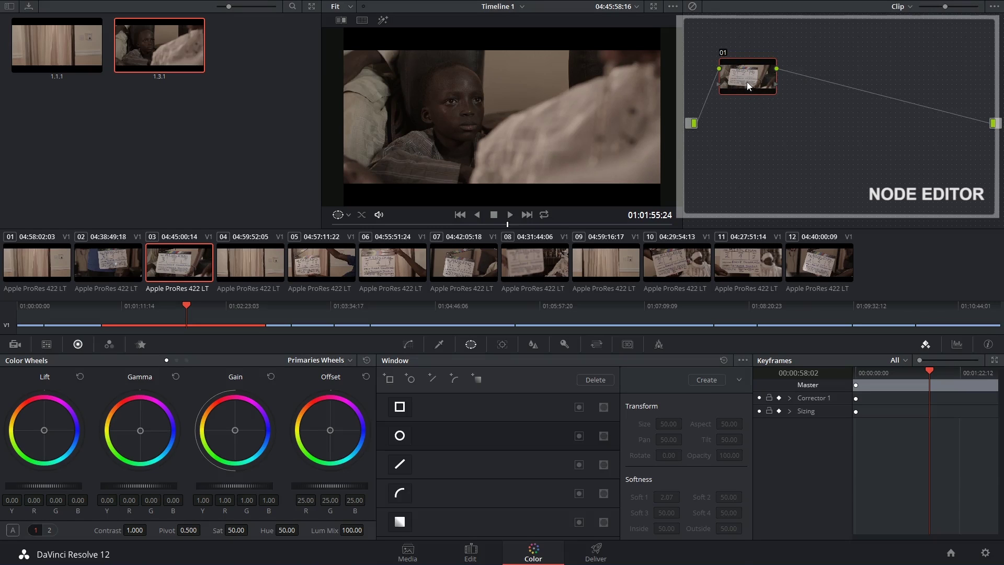
{"action": "left_click_drag", "start_coordinate": [747, 82], "coordinate": [757, 107]}
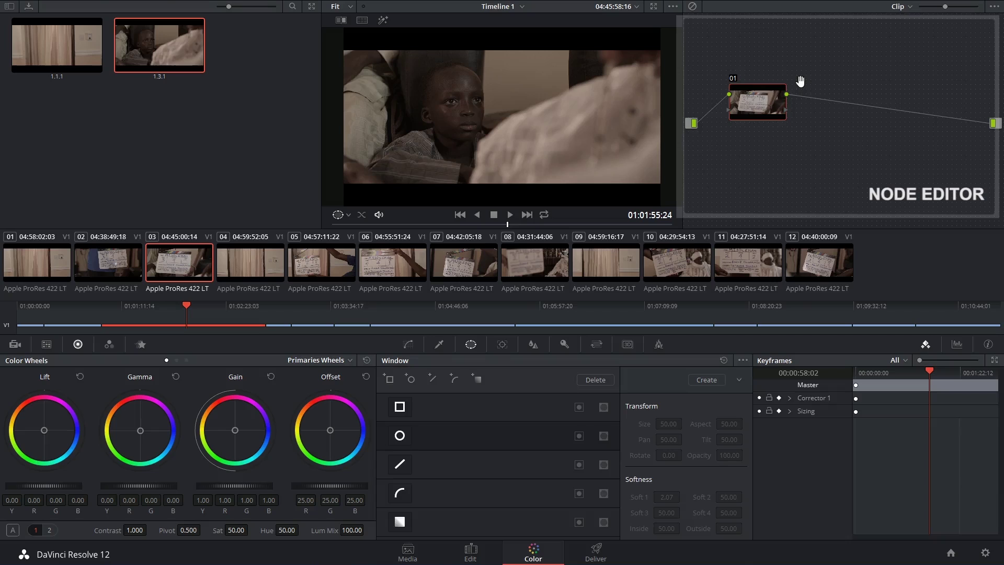
{"action": "left_click", "coordinate": [419, 346]}
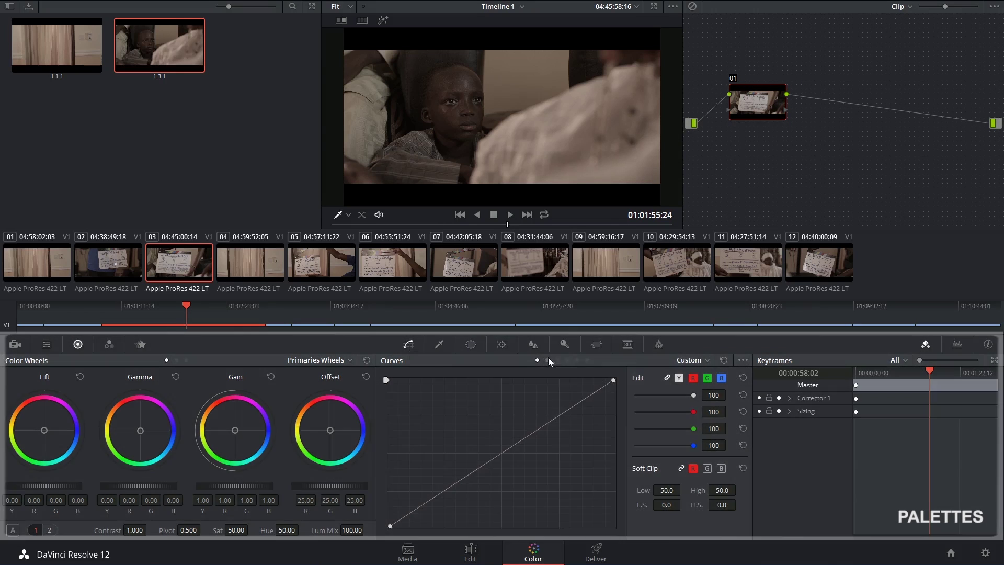
{"action": "left_click", "coordinate": [548, 359]}
{"action": "left_click", "coordinate": [441, 345]}
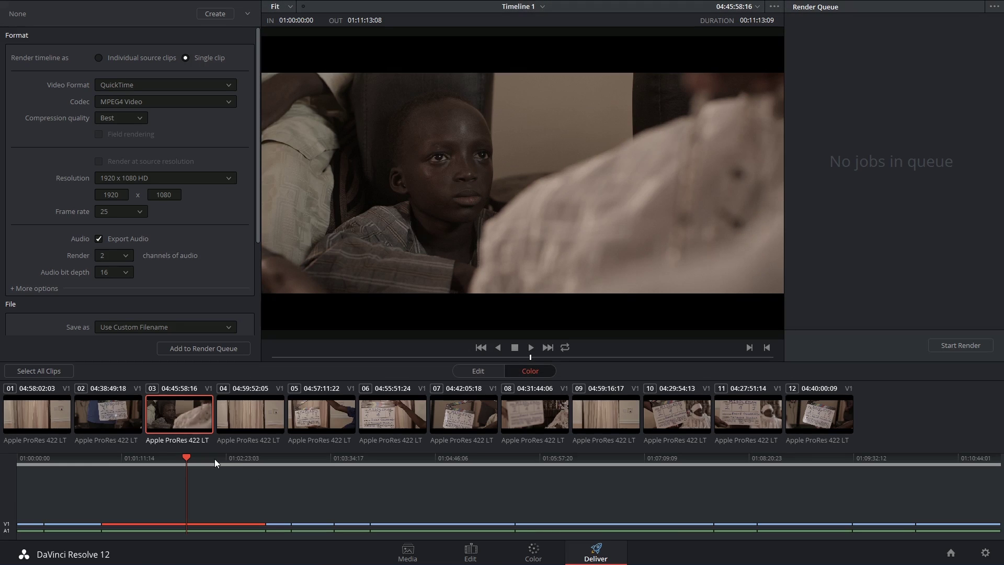
Step: Mark the render in point in clip 03 and out point in clip 08 (01:02:01:16–01:06:15:16)
{"action": "left_click", "coordinate": [195, 458]}
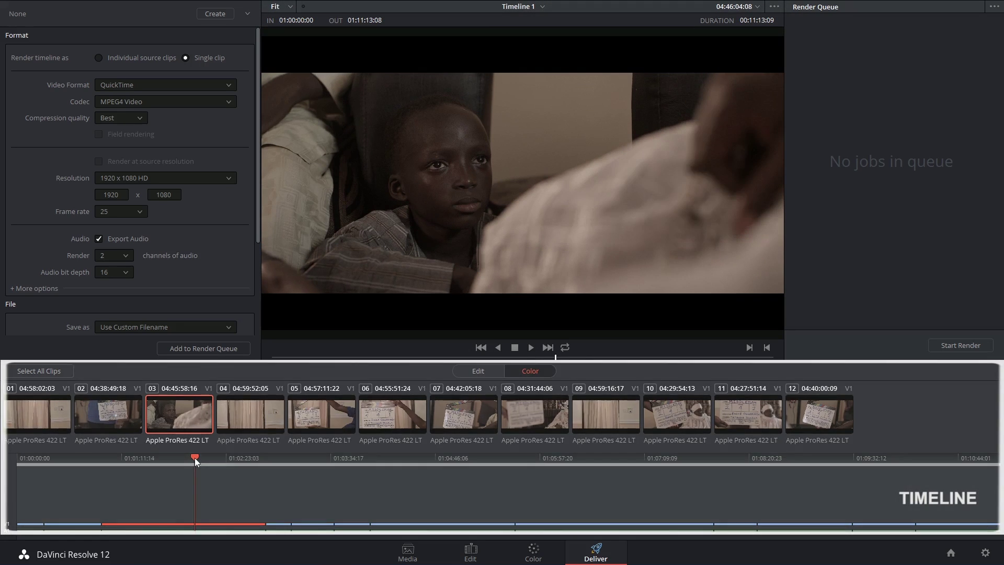
{"action": "key", "text": "i"}
{"action": "left_click", "coordinate": [557, 456]}
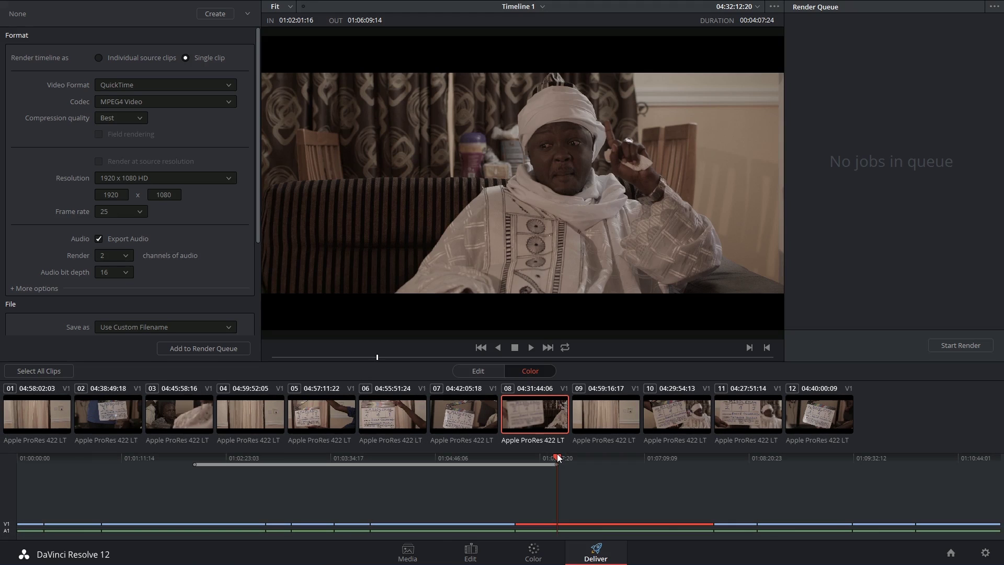
{"action": "left_click_drag", "start_coordinate": [557, 456], "coordinate": [566, 456]}
{"action": "key", "text": "o"}
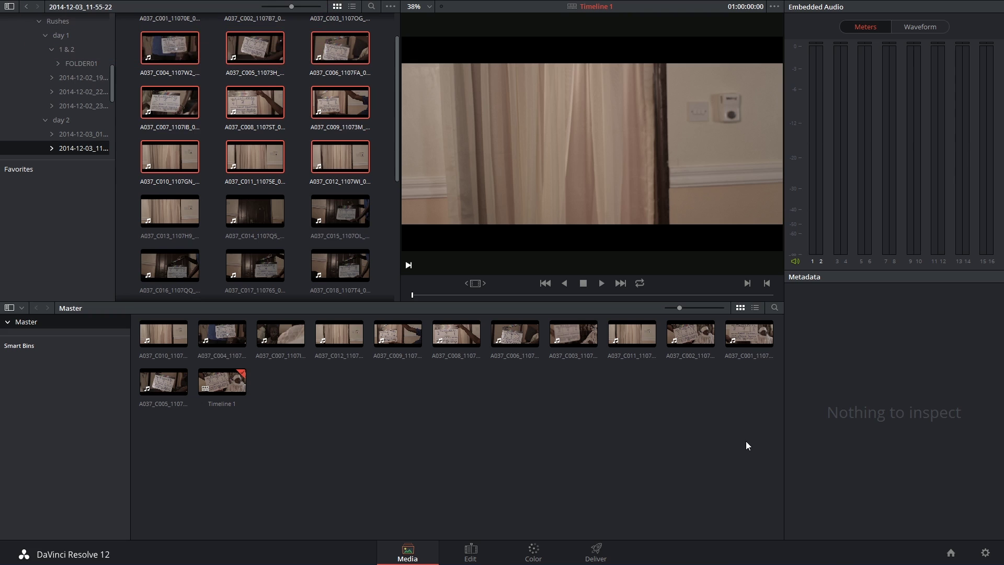
Step: Shrink the Media page media pool, then enlarge the Edit page viewer above the timeline
{"action": "left_click_drag", "start_coordinate": [663, 301], "coordinate": [679, 287]}
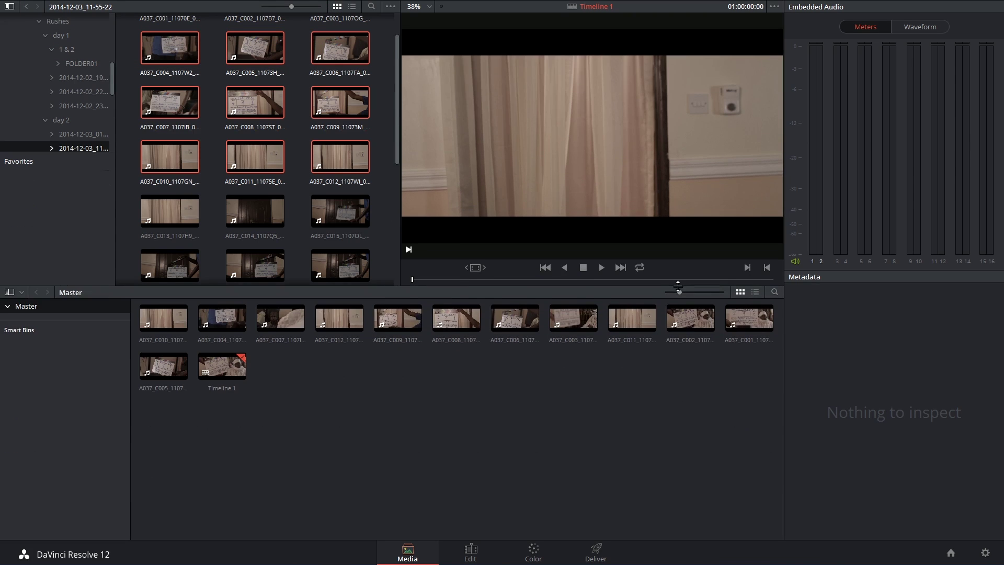
{"action": "left_click", "coordinate": [470, 552]}
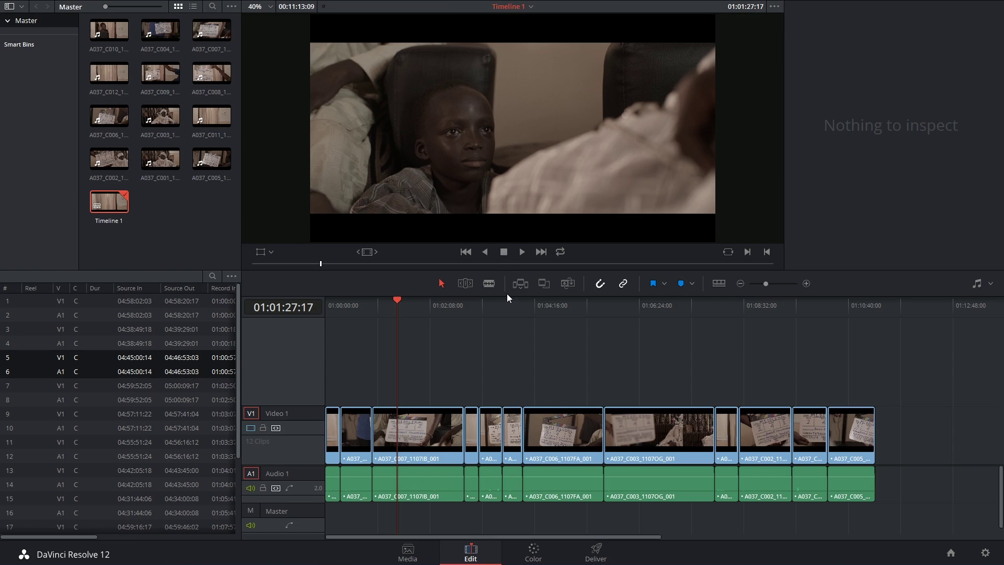
{"action": "left_click_drag", "start_coordinate": [507, 293], "coordinate": [549, 320]}
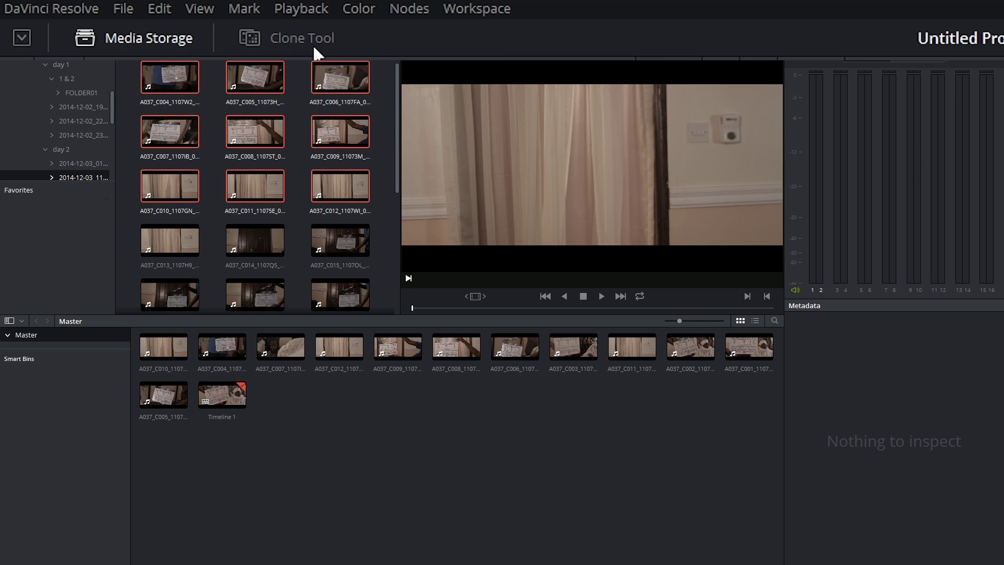
Step: Show and hide the Clone Tool panel, then hide and restore the Media Storage browser
{"action": "left_click", "coordinate": [291, 36]}
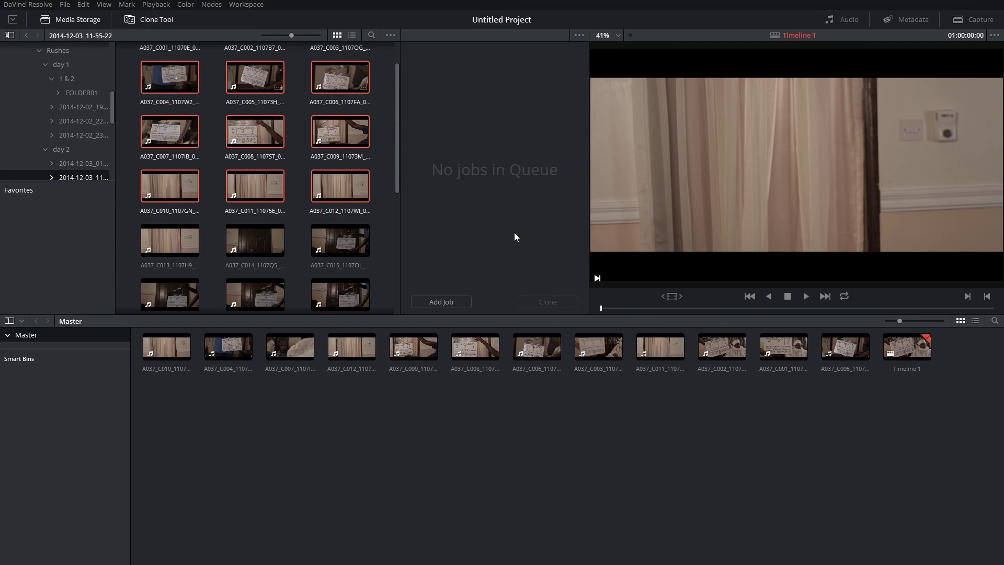
{"action": "left_click", "coordinate": [157, 21]}
{"action": "left_click", "coordinate": [71, 20]}
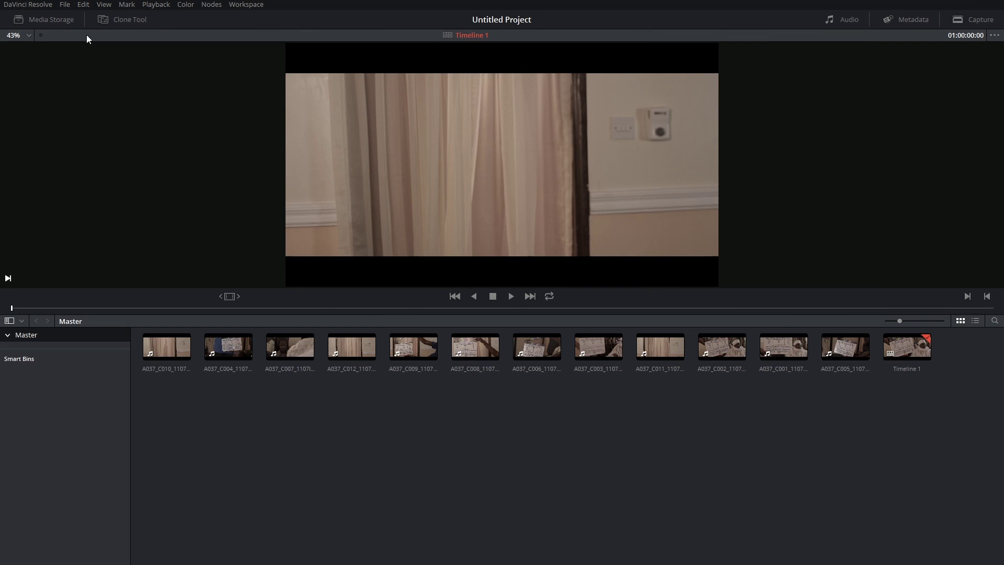
{"action": "left_click", "coordinate": [48, 19]}
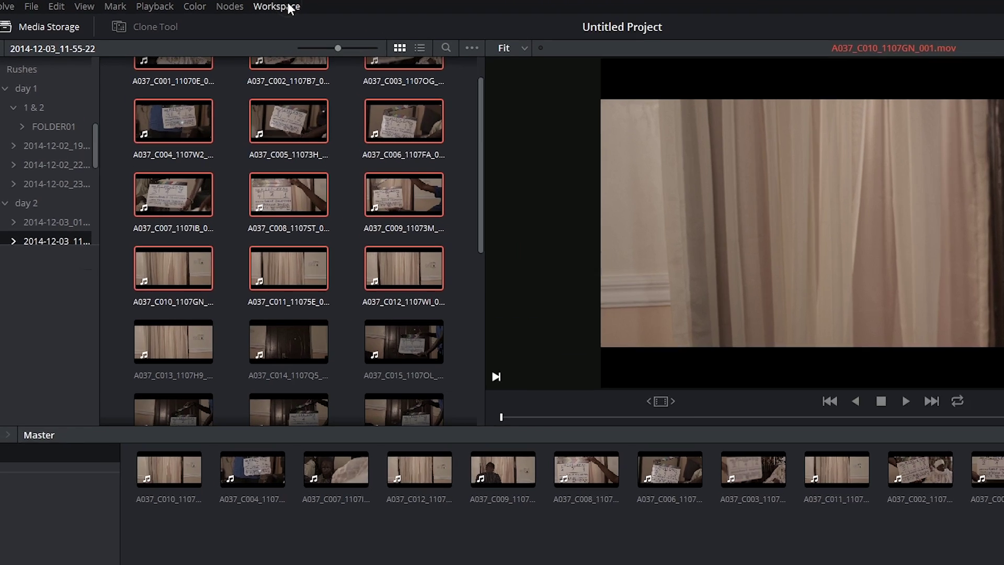
Step: Reset the interface with Workspace > Layout > Reset UI Layout
{"action": "left_click", "coordinate": [246, 4]}
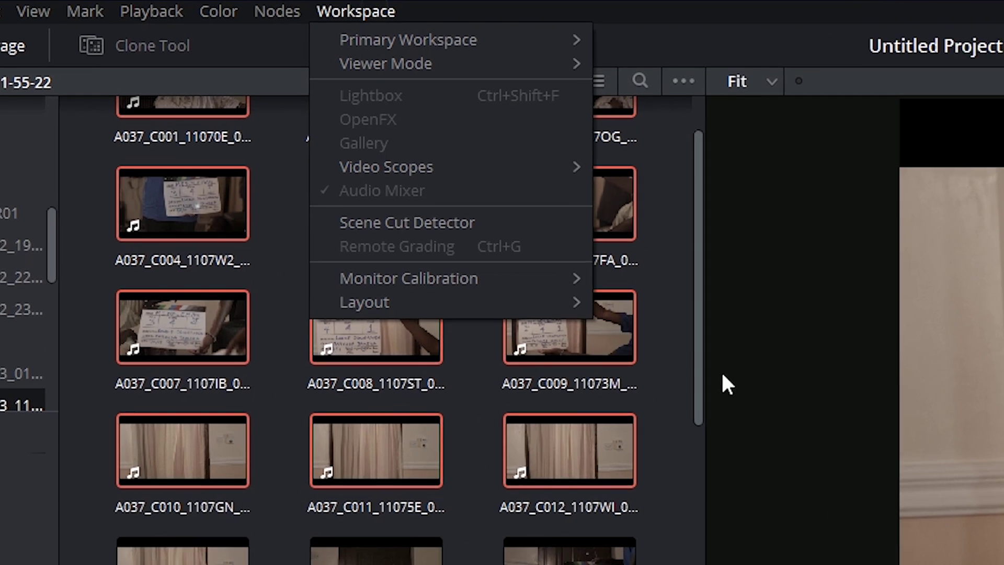
{"action": "mouse_move", "coordinate": [334, 128]}
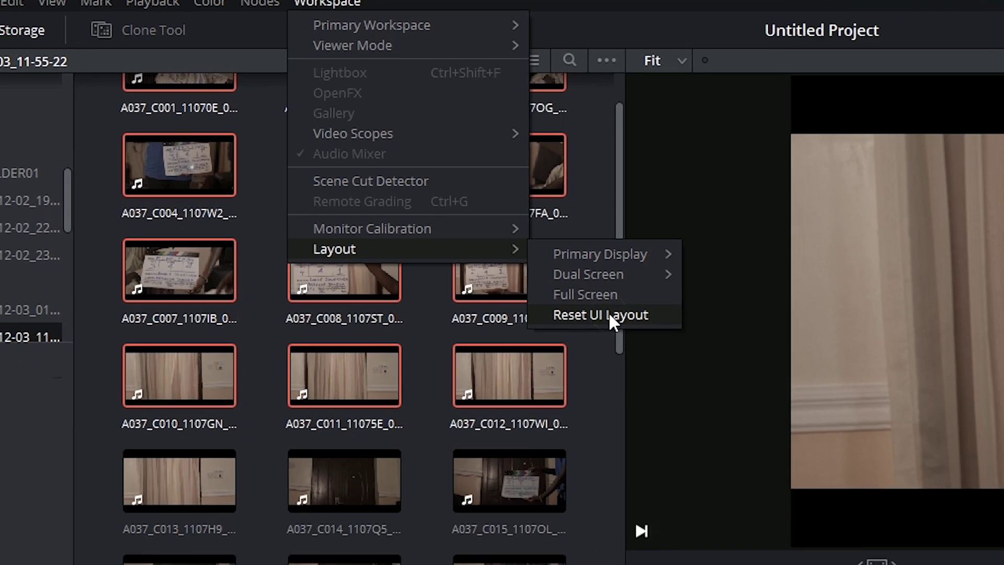
{"action": "left_click", "coordinate": [701, 390]}
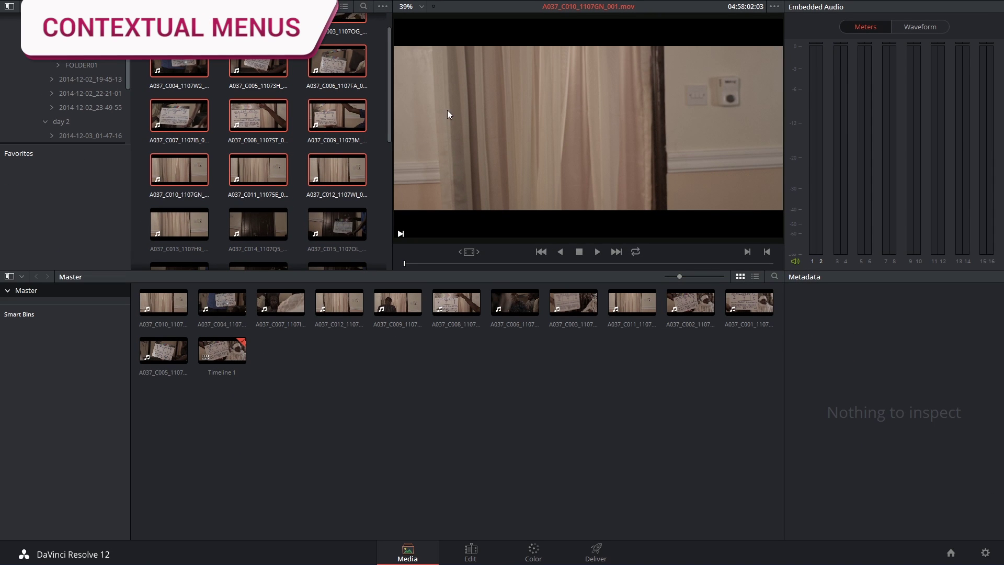
Step: Inspect the context menus for storage clips and a folder in Media Storage
{"action": "right_click", "coordinate": [336, 108]}
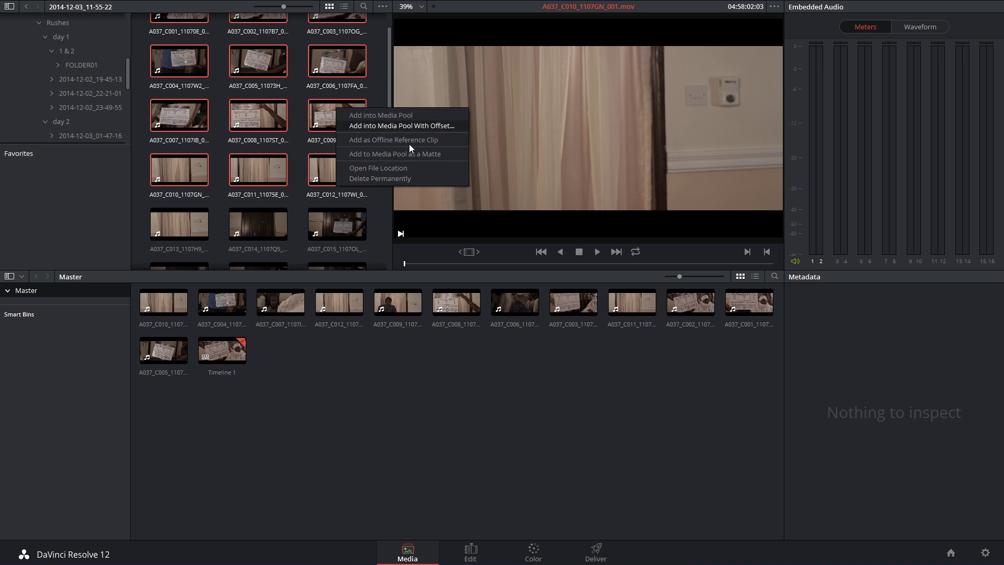
{"action": "left_click", "coordinate": [80, 75]}
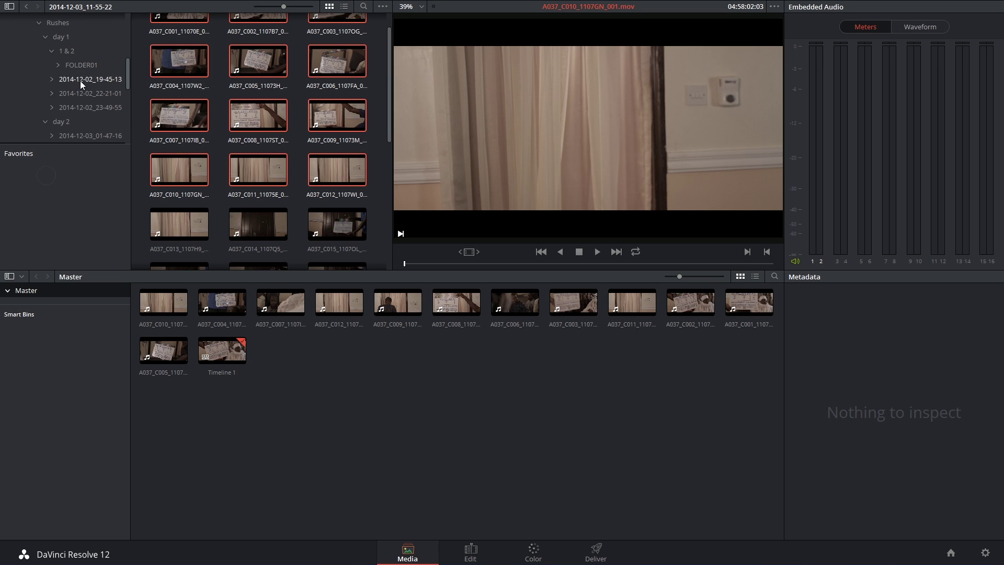
{"action": "right_click", "coordinate": [80, 80]}
{"action": "left_click", "coordinate": [256, 57]}
{"action": "right_click", "coordinate": [256, 55]}
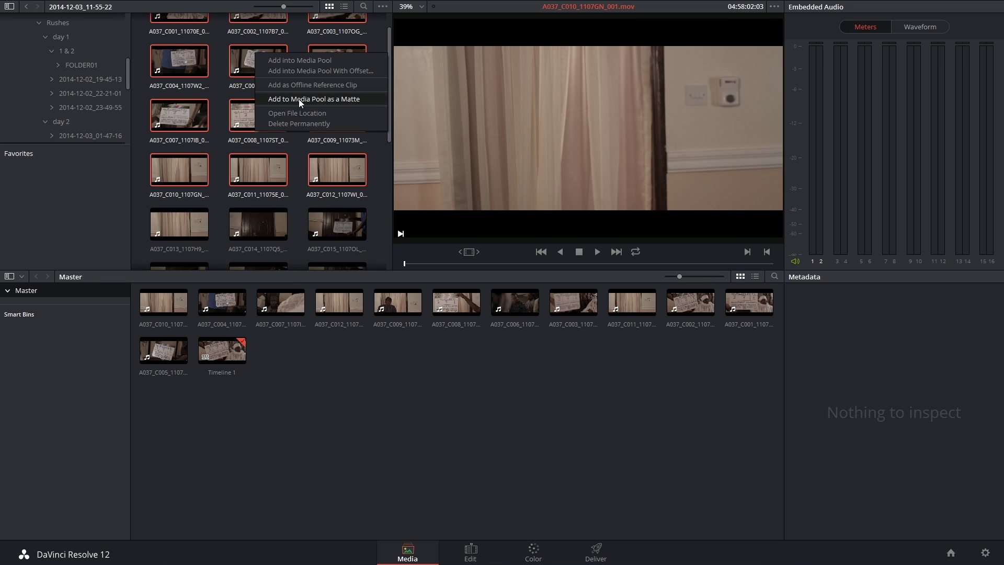
Step: View the context menus for pool clip A037_C004_1107W2_001.mov and Color page node 01
{"action": "left_click", "coordinate": [226, 306]}
{"action": "right_click", "coordinate": [227, 306]}
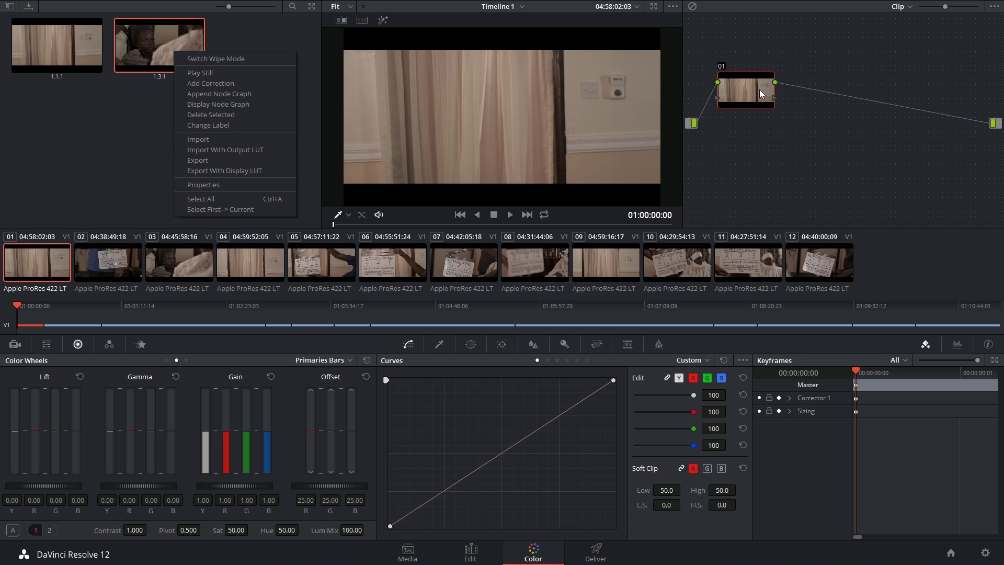
{"action": "right_click", "coordinate": [760, 89]}
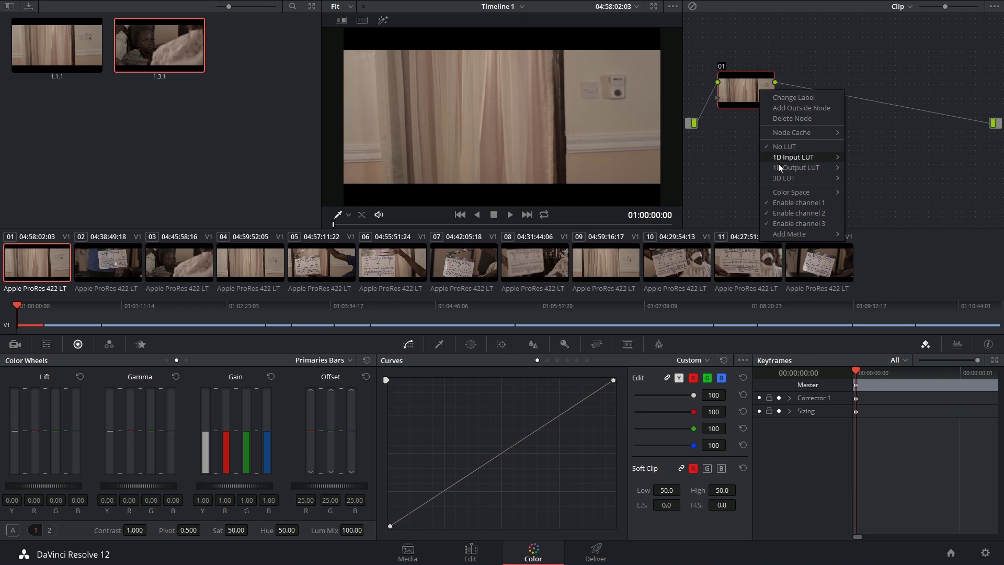
{"action": "left_click", "coordinate": [733, 163]}
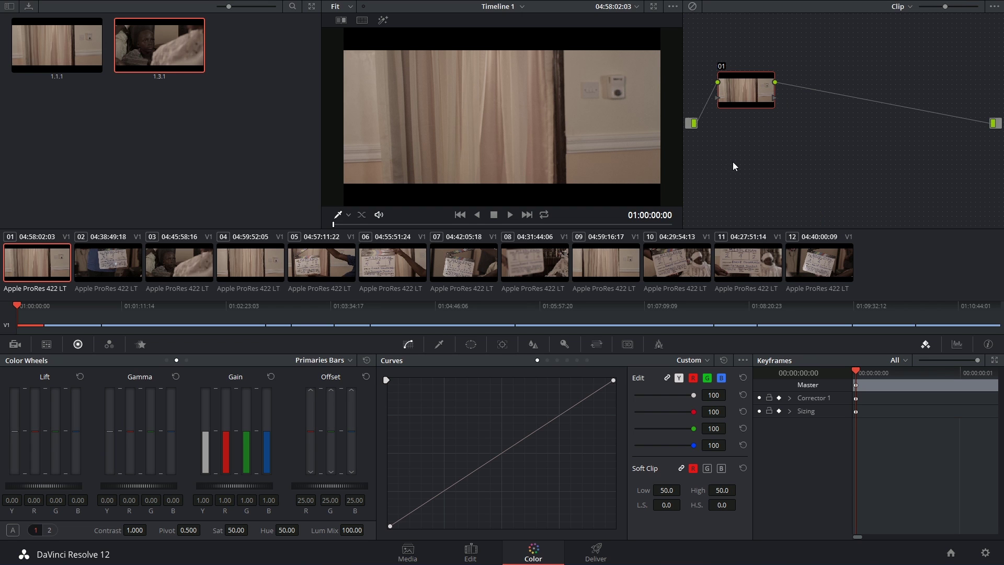
{"action": "left_click", "coordinate": [351, 6]}
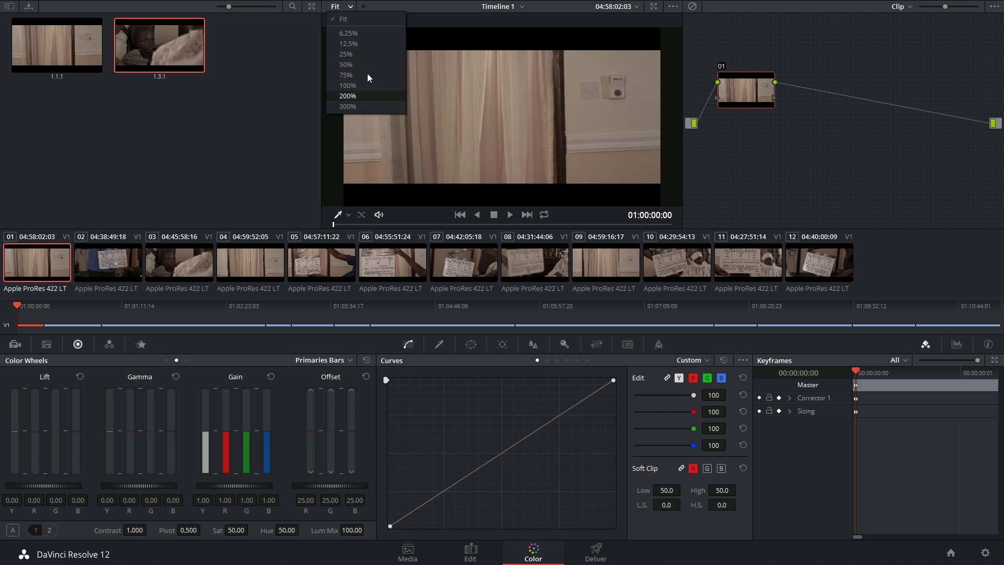
{"action": "left_click", "coordinate": [411, 5]}
{"action": "left_click", "coordinate": [674, 7]}
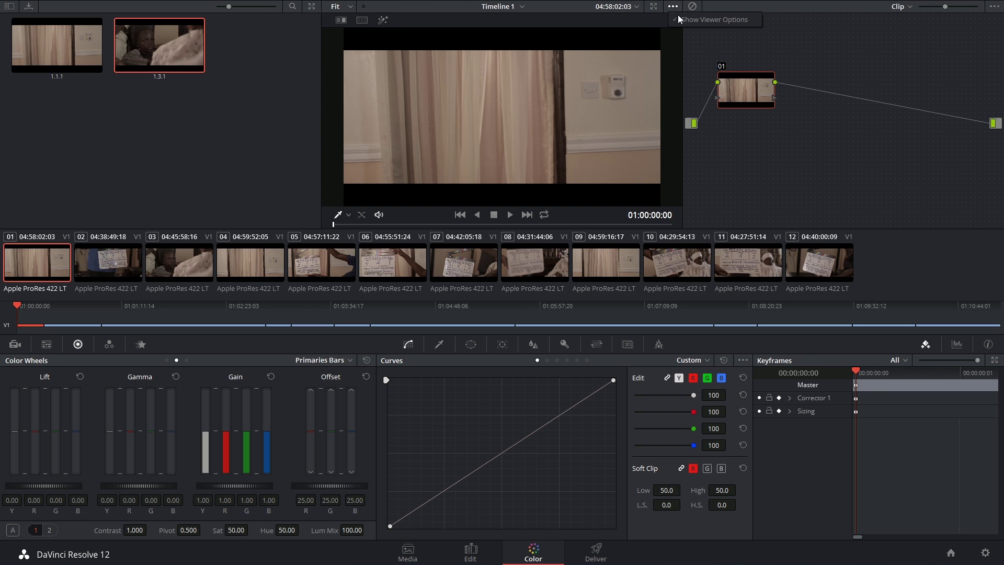
Step: Close the viewer options, switch to Primaries Wheels, and nudge the Gain colour balance
{"action": "left_click", "coordinate": [673, 6]}
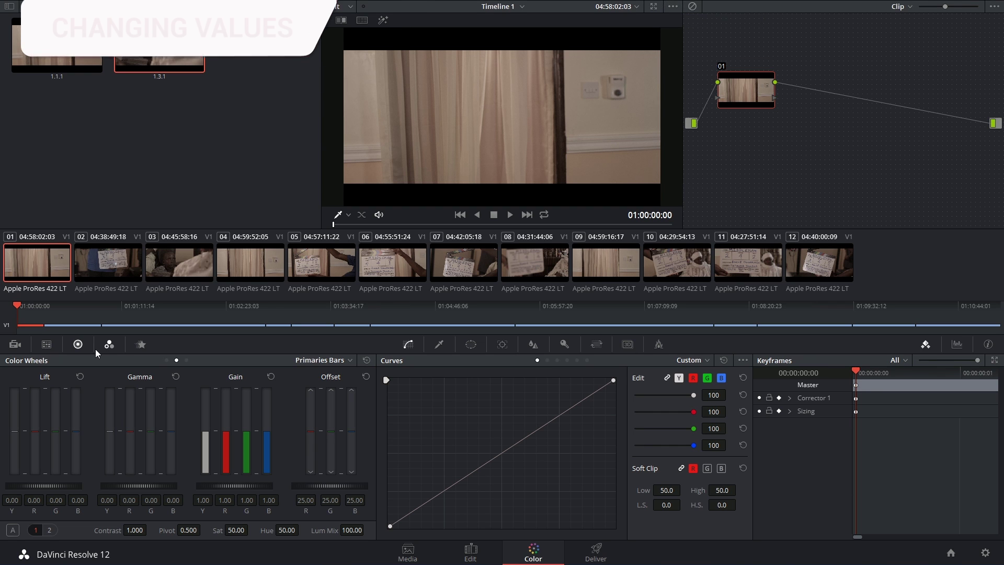
{"action": "left_click", "coordinate": [166, 360]}
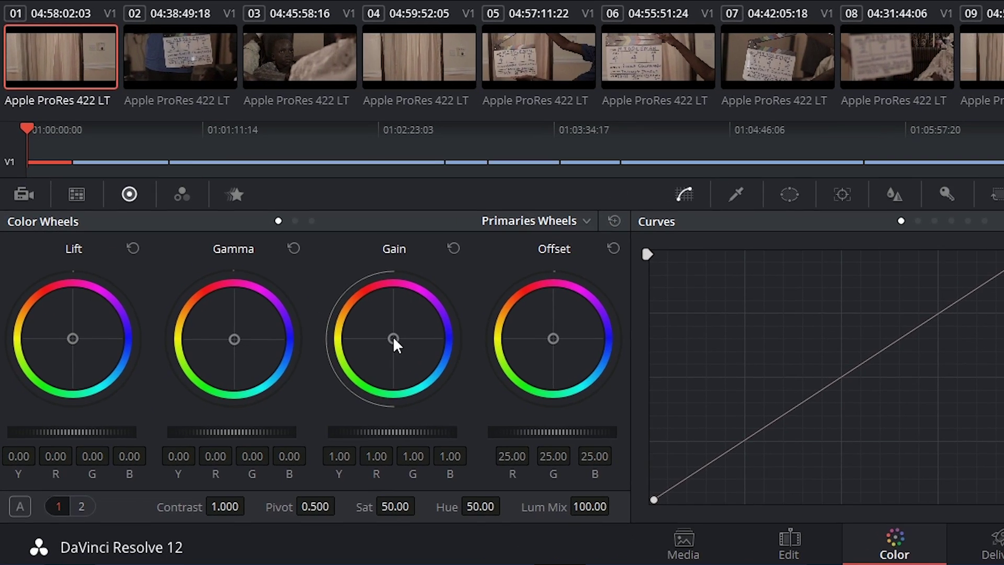
{"action": "mouse_move", "coordinate": [395, 345]}
{"action": "left_mouse_down"}
{"action": "mouse_move", "coordinate": [433, 283]}
{"action": "mouse_move", "coordinate": [384, 353]}
{"action": "mouse_move", "coordinate": [406, 370]}
{"action": "mouse_move", "coordinate": [395, 343]}
{"action": "left_mouse_up"}
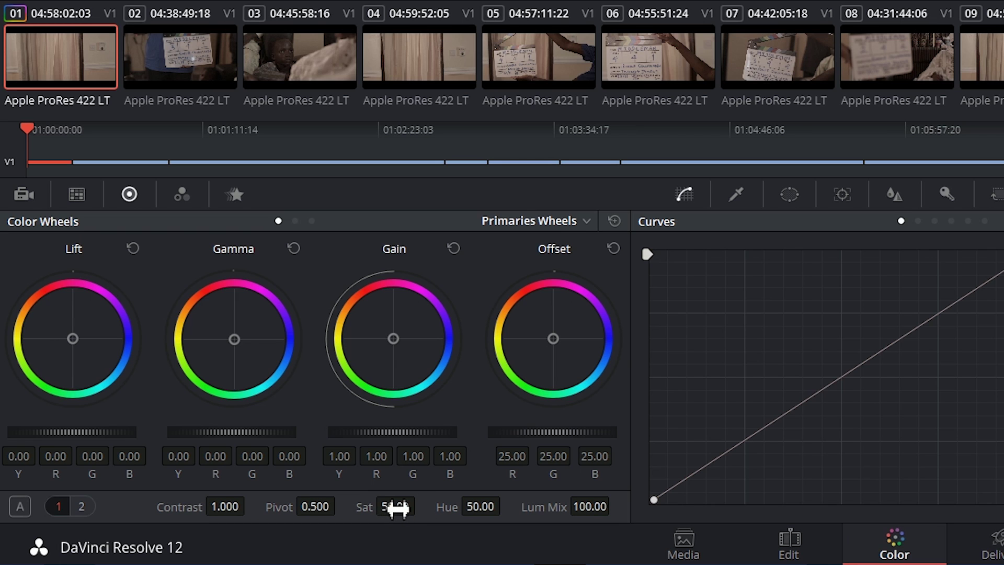
Step: Try lower saturation and 75, then reset Sat back to its default 50
{"action": "mouse_move", "coordinate": [397, 507]}
{"action": "left_mouse_down"}
{"action": "mouse_move", "coordinate": [366, 507]}
{"action": "mouse_move", "coordinate": [411, 507]}
{"action": "mouse_move", "coordinate": [390, 508]}
{"action": "mouse_move", "coordinate": [392, 519]}
{"action": "left_mouse_up"}
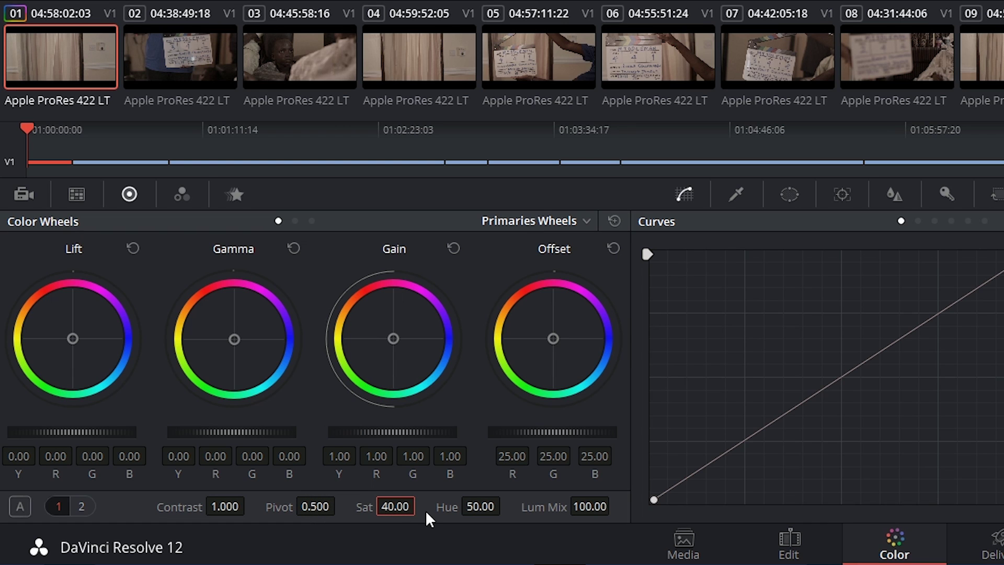
{"action": "type", "text": "75"}
{"action": "key", "text": "Return"}
{"action": "double_click", "coordinate": [360, 506]}
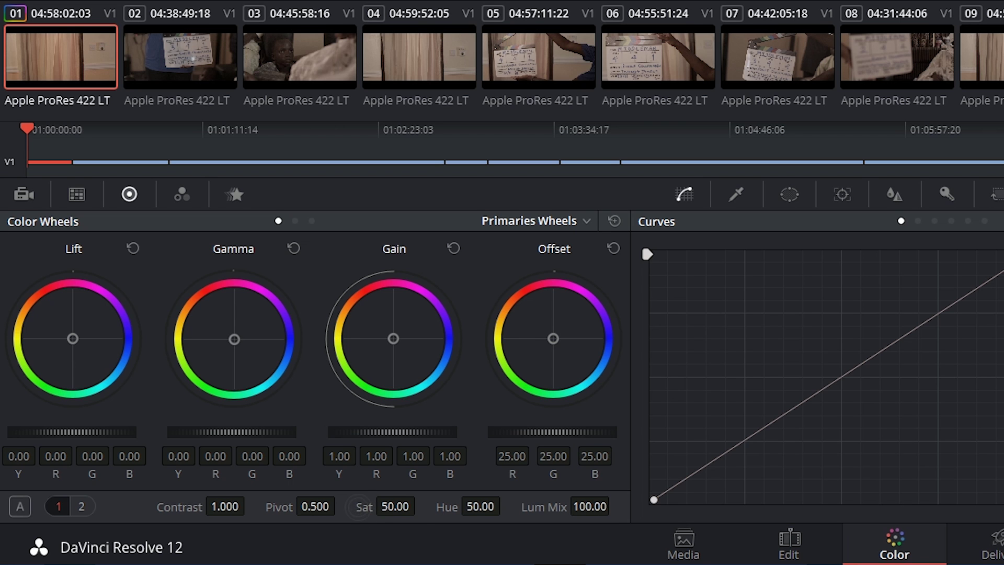